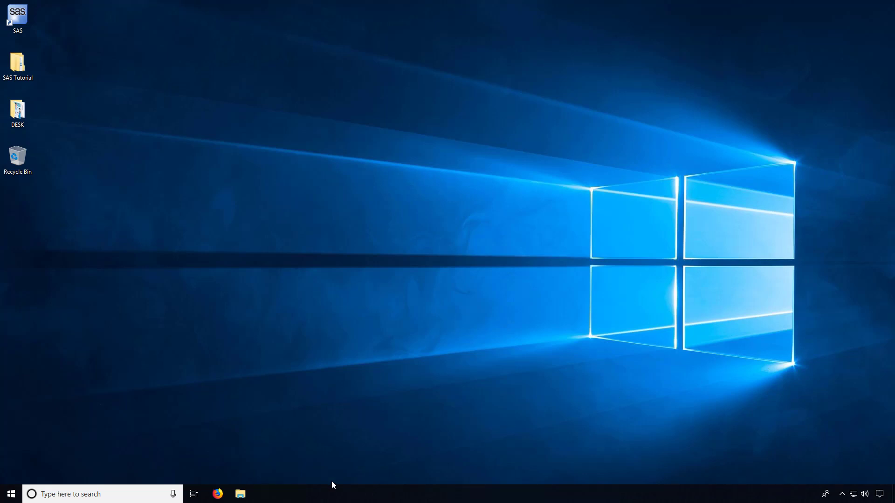
- In Firefox, search Google for 'sas on demand login' using the suggestion list
{"action": "left_click", "coordinate": [217, 494]}
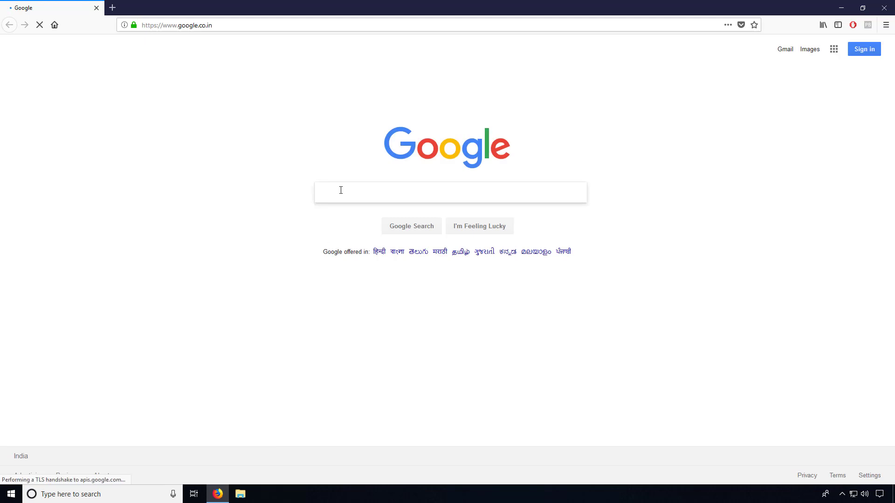
{"action": "type", "text": "sas"}
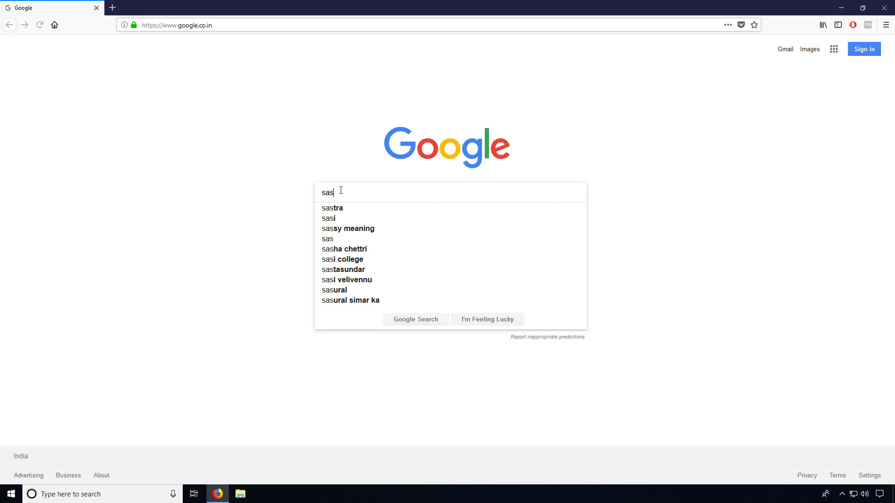
{"action": "type", "text": " on"}
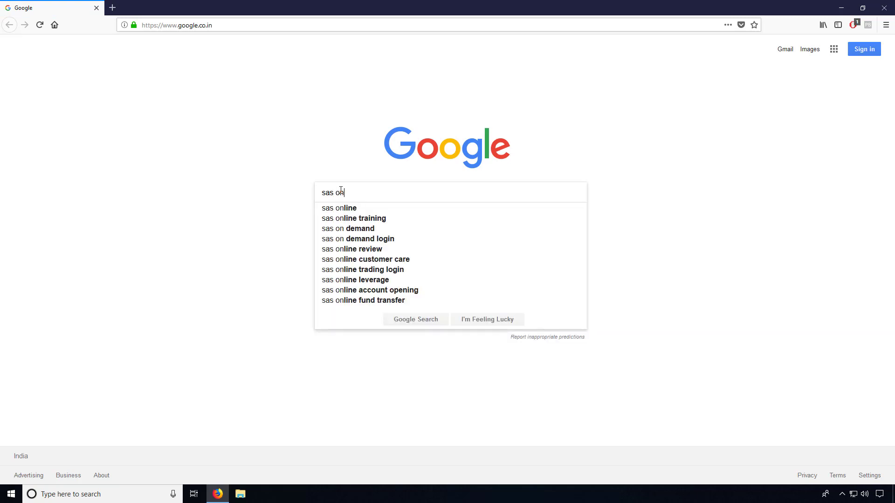
{"action": "left_click", "coordinate": [373, 239]}
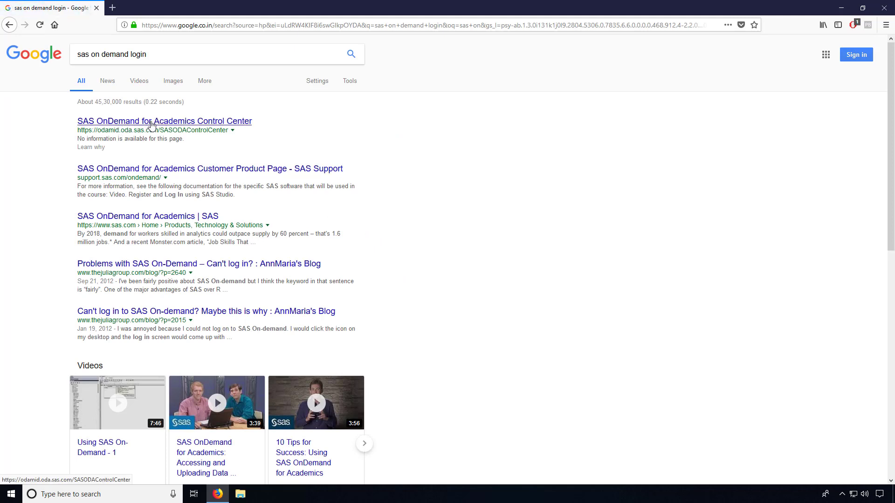
- Open the 'SAS OnDemand for Academics Control Center' search result
{"action": "left_click", "coordinate": [151, 123]}
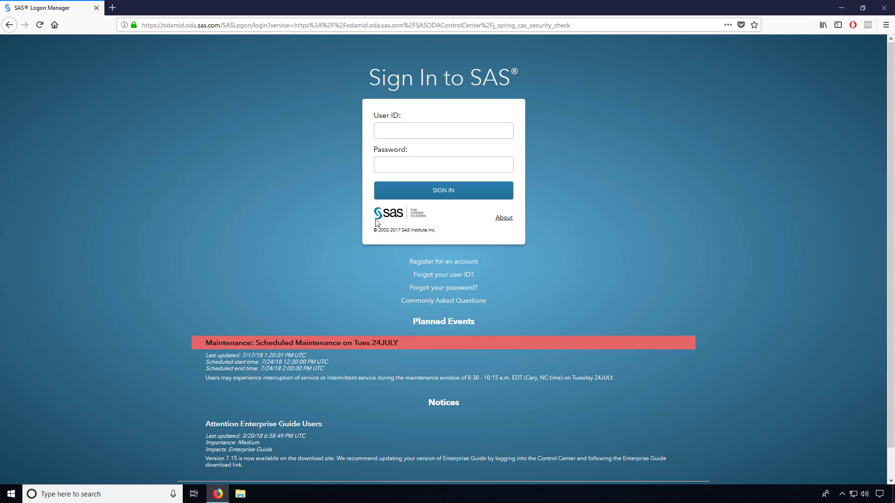
- Open the account registration form and enter the user's first name
{"action": "left_click", "coordinate": [440, 263]}
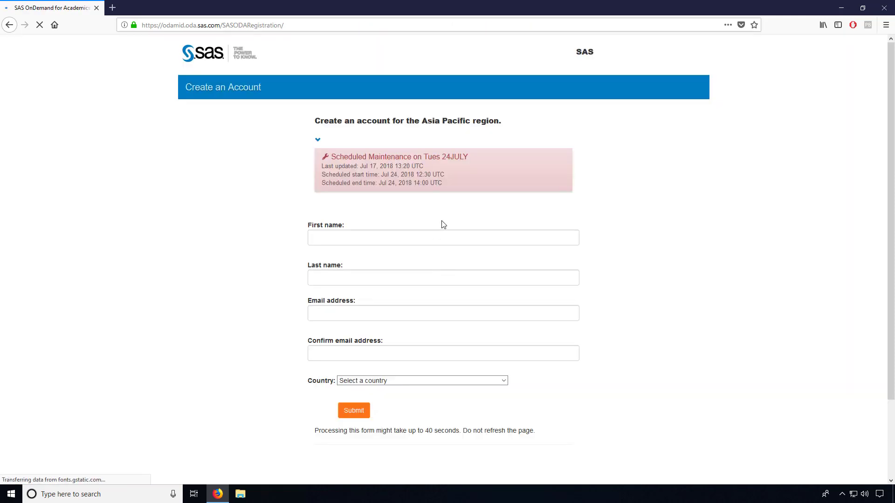
{"action": "scroll", "coordinate": [442, 221], "scroll_direction": "down", "scroll_amount": 2}
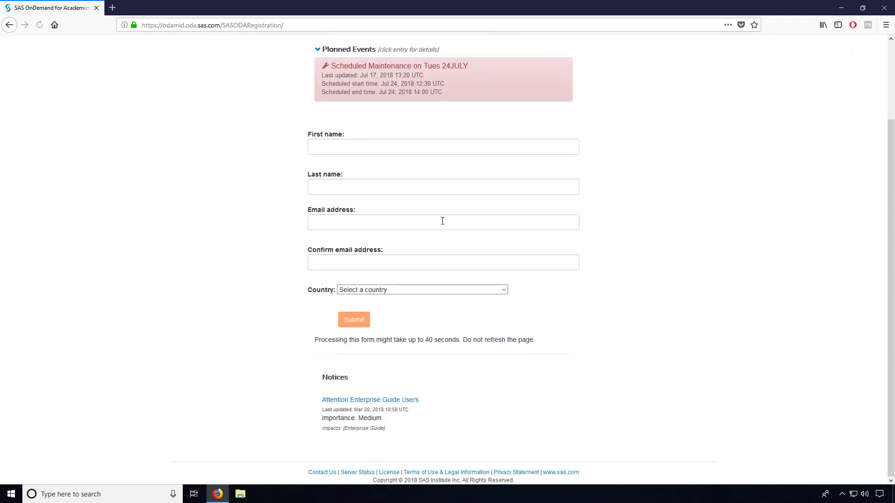
{"action": "left_click", "coordinate": [377, 146]}
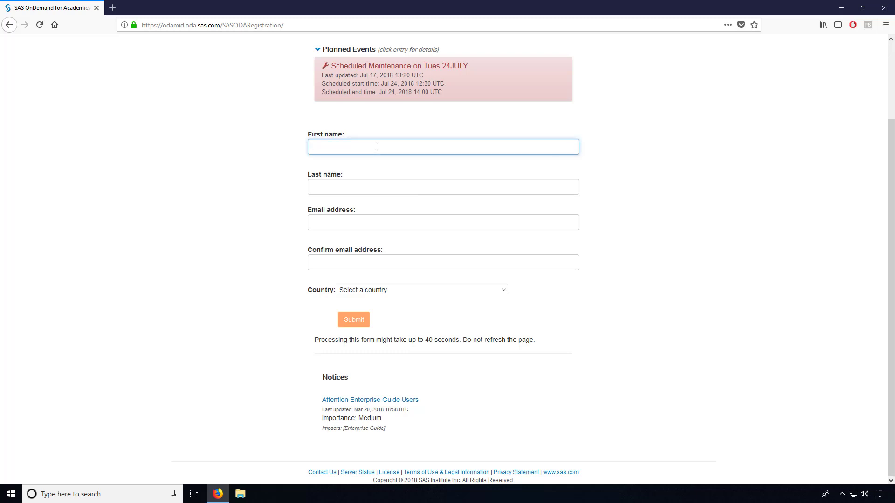
{"action": "type", "text": "Naidu"}
- Enter the user's last name and e-mail address
{"action": "left_click", "coordinate": [361, 187]}
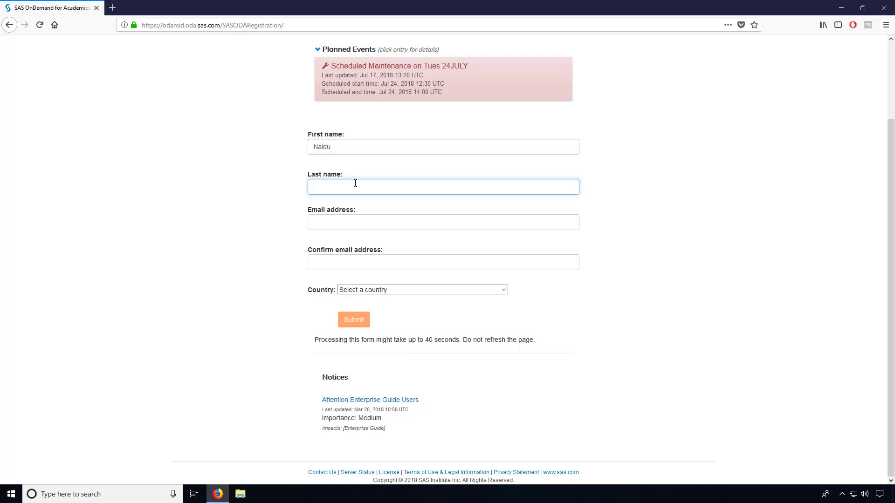
{"action": "type", "text": "B"}
{"action": "left_click", "coordinate": [342, 227]}
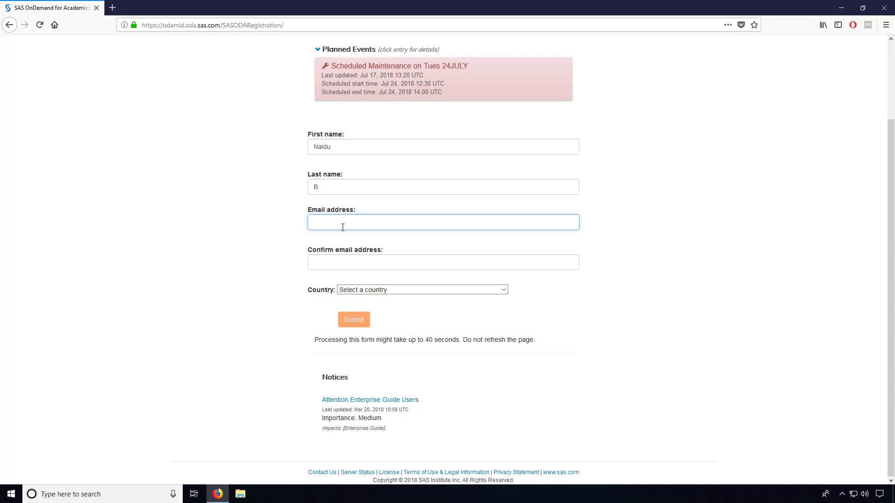
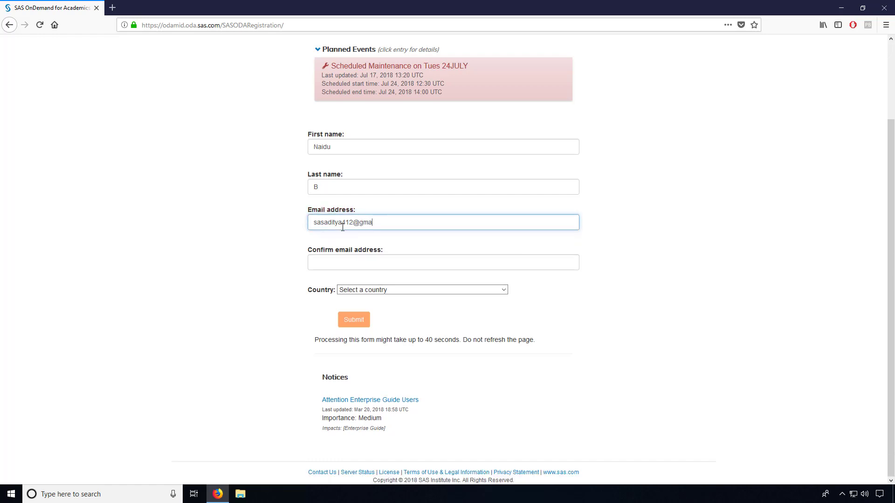
- Repeat the e-mail address in the confirmation field and choose India as the country
{"action": "left_click", "coordinate": [337, 263]}
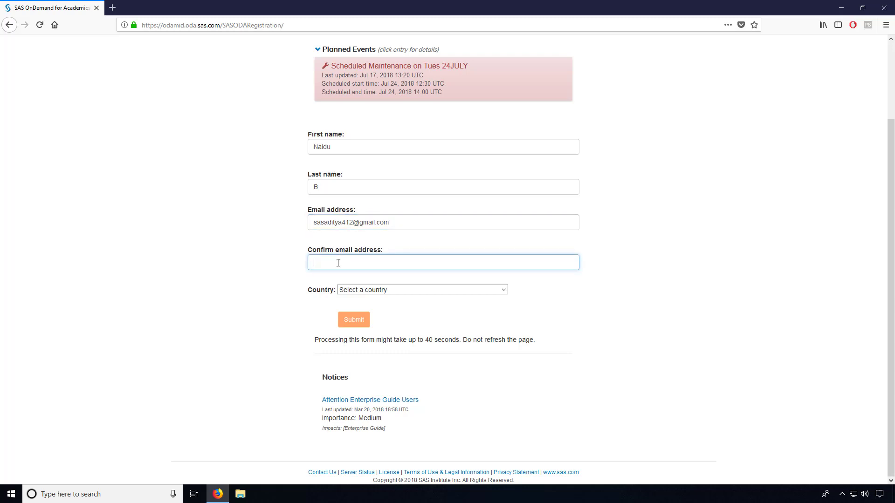
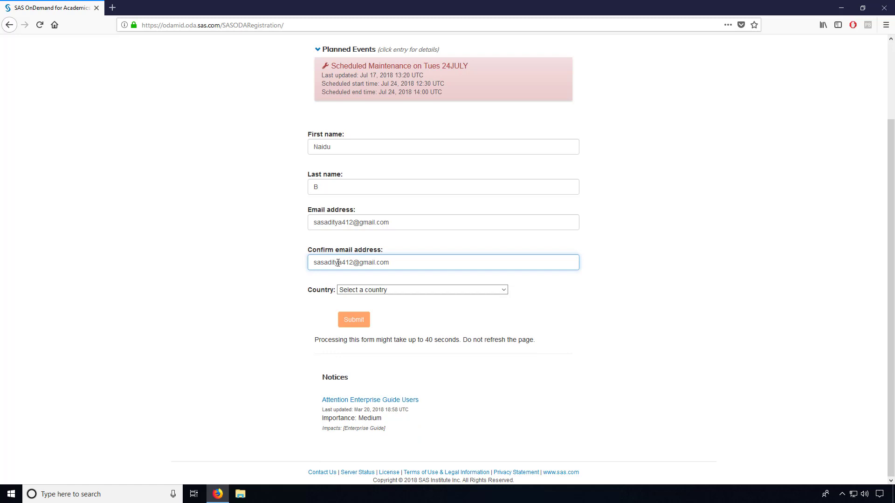
{"action": "left_click", "coordinate": [371, 290]}
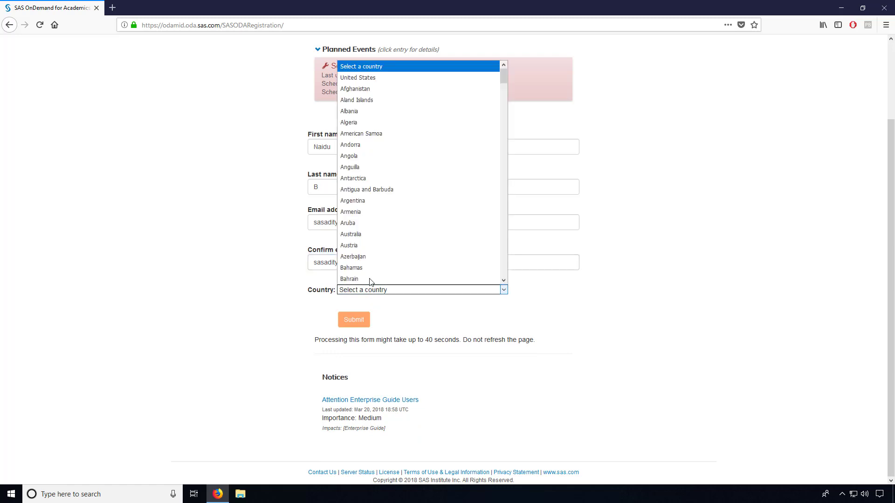
{"action": "scroll", "coordinate": [371, 245], "scroll_direction": "down", "scroll_amount": 15}
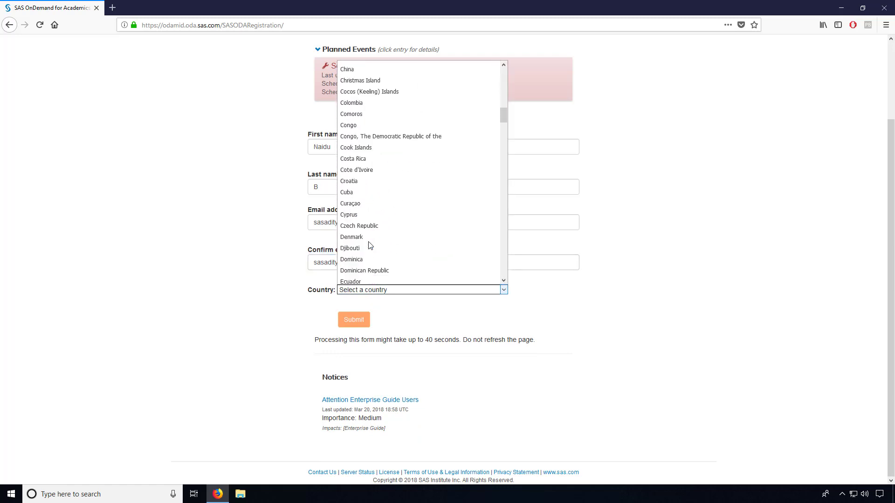
{"action": "scroll", "coordinate": [369, 245], "scroll_direction": "down", "scroll_amount": 10}
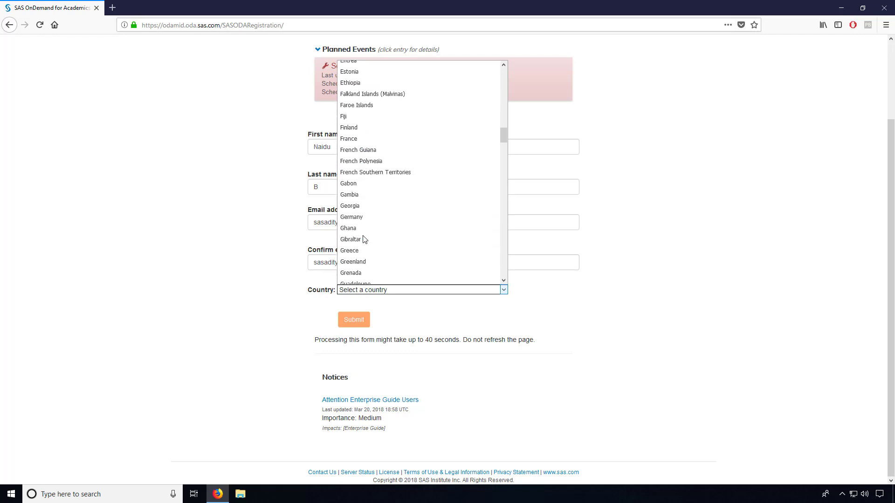
{"action": "scroll", "coordinate": [365, 240], "scroll_direction": "down", "scroll_amount": 9}
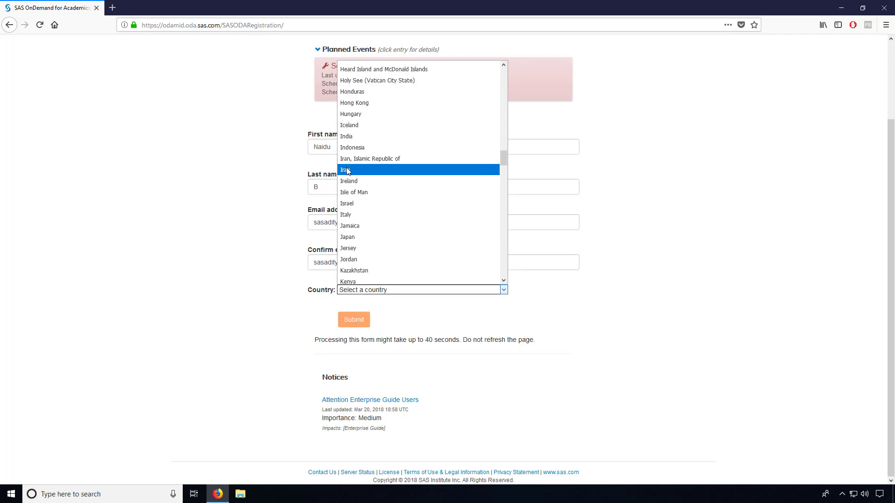
{"action": "left_click", "coordinate": [353, 137]}
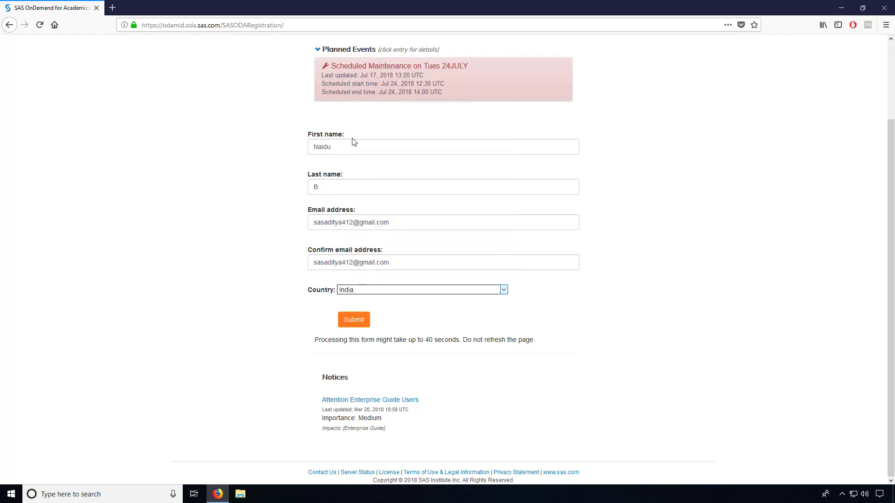
- Submit the completed registration form
{"action": "left_click", "coordinate": [355, 319]}
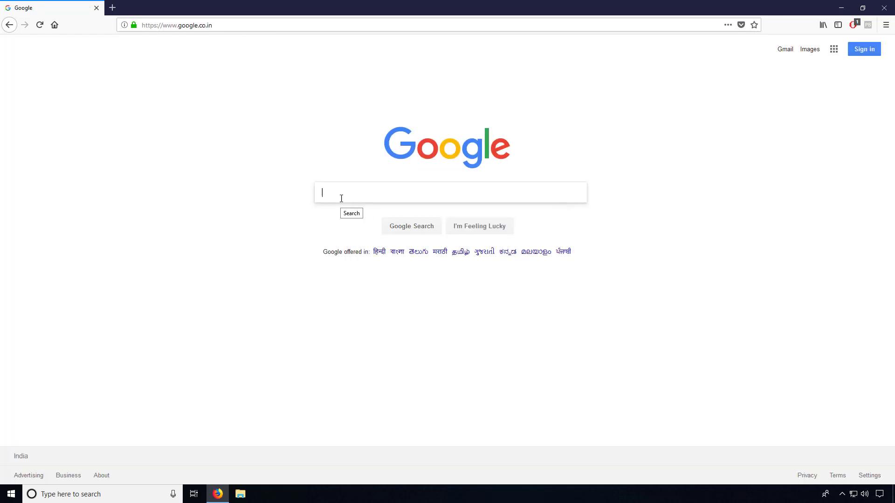
- Sign in to Gmail with the account's e-mail and password, declining to save the login
{"action": "left_click", "coordinate": [785, 50]}
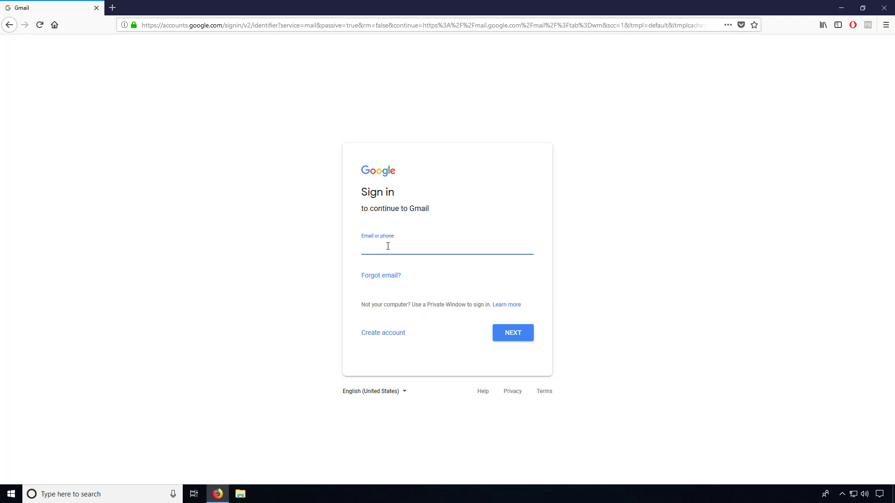
{"action": "key", "text": "Return"}
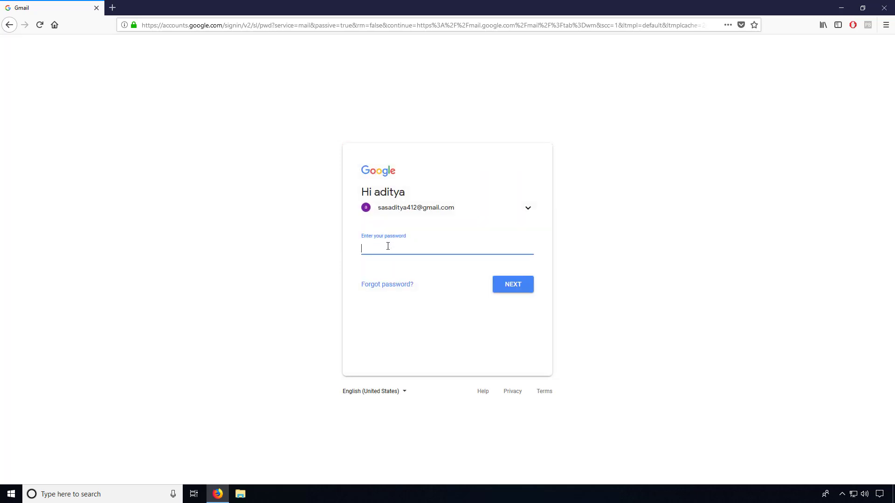
{"action": "type", "text": "*********"}
{"action": "key", "text": "Return"}
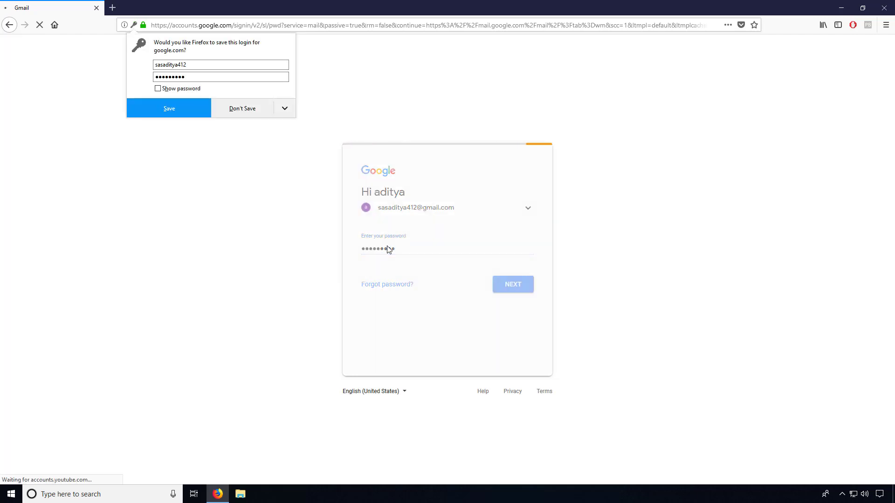
{"action": "left_click", "coordinate": [236, 109]}
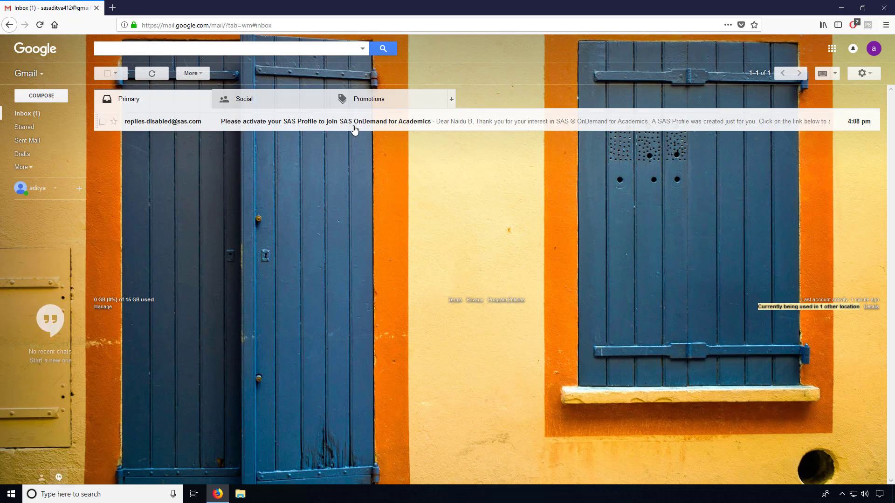
- Open the 'Please activate your SAS Profile' email and scroll to its activation link
{"action": "left_click", "coordinate": [354, 130]}
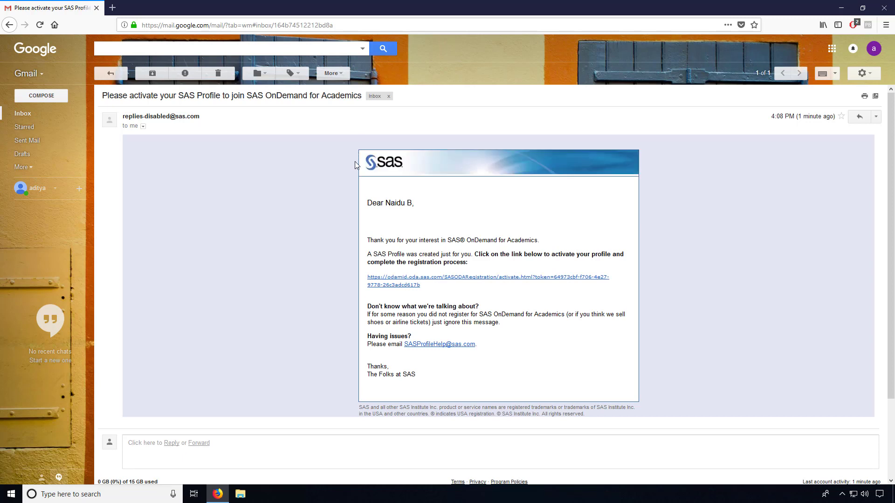
{"action": "scroll", "coordinate": [355, 165], "scroll_direction": "down", "scroll_amount": 2}
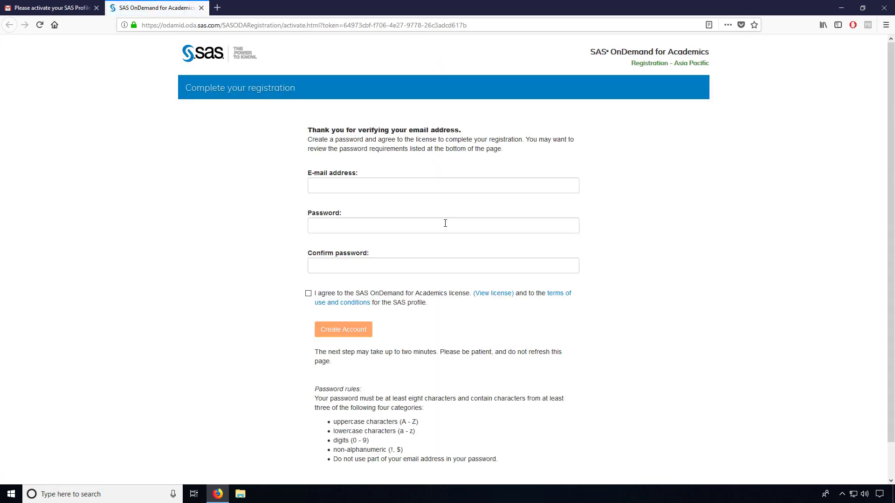
- Enter the e-mail address and type the new password twice
{"action": "left_click", "coordinate": [414, 184]}
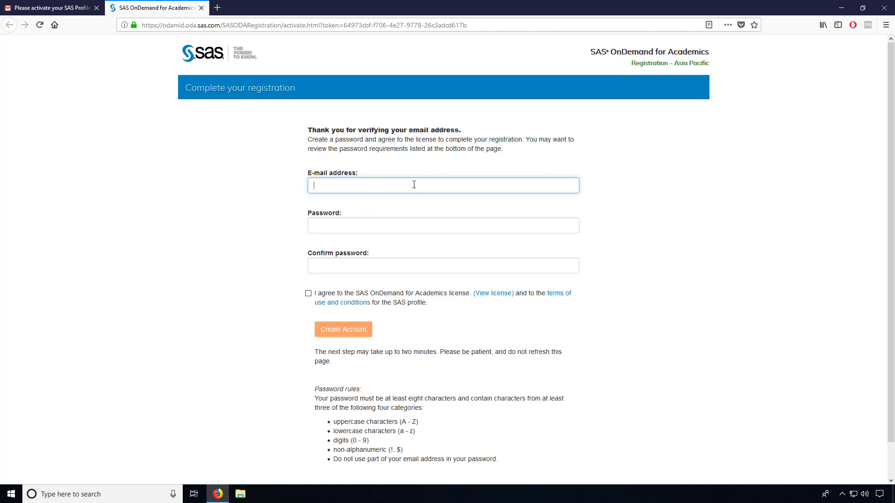
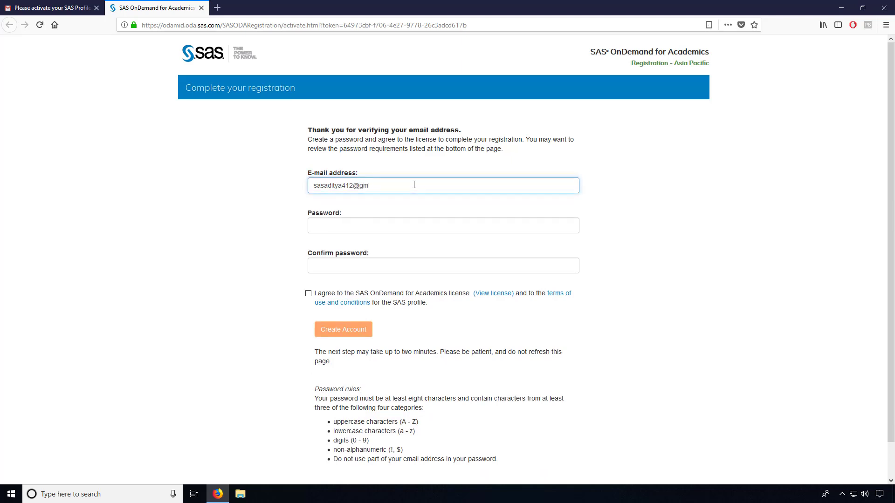
{"action": "left_click", "coordinate": [369, 225]}
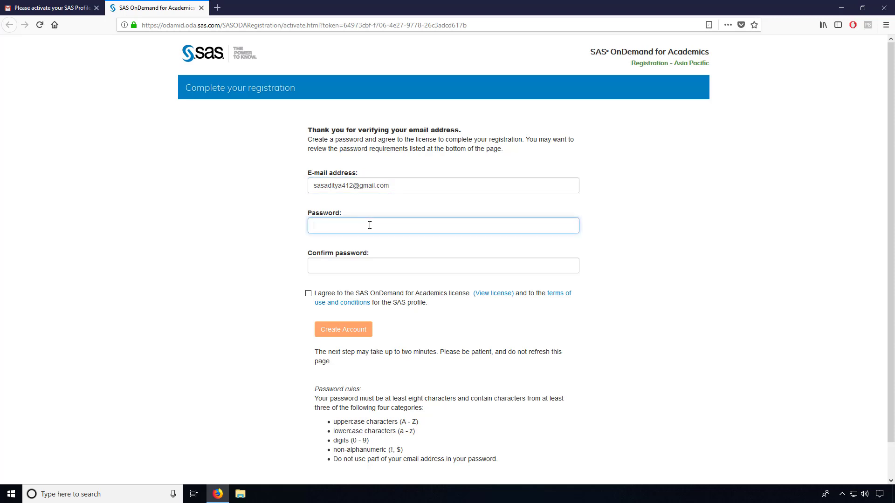
{"action": "type", "text": "•••••••••"}
{"action": "left_click", "coordinate": [344, 266]}
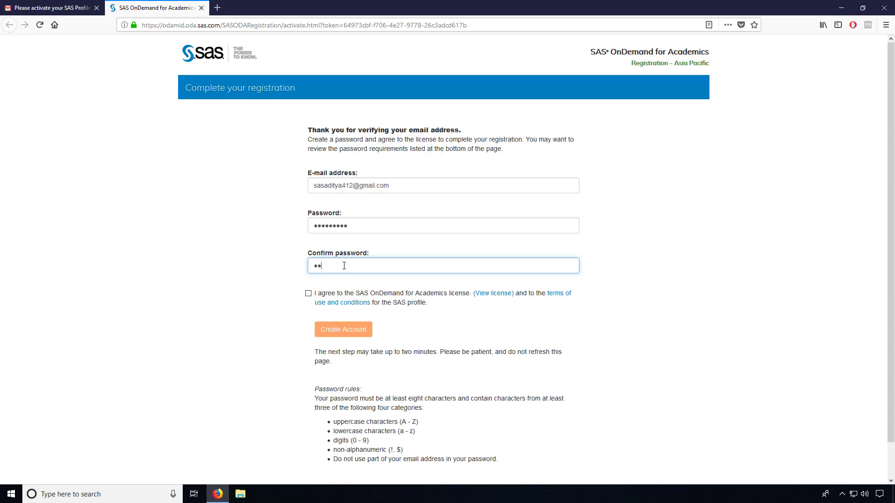
{"action": "type", "text": "••••••"}
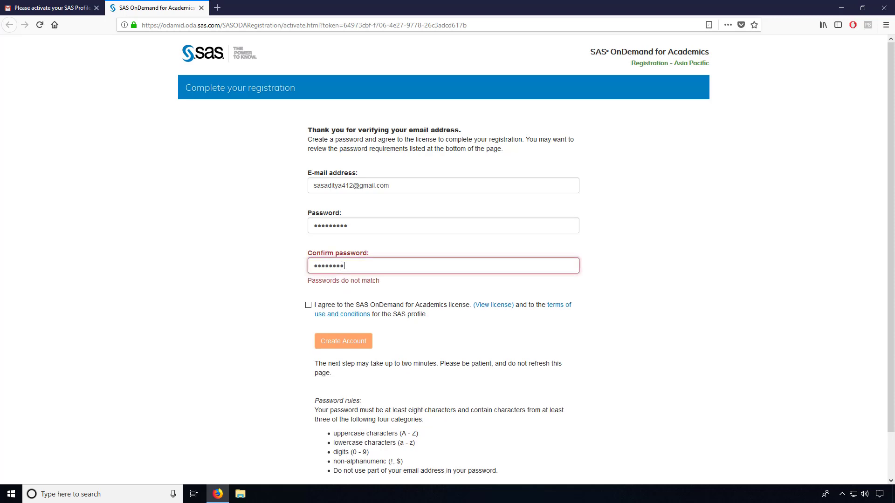
{"action": "type", "text": "•"}
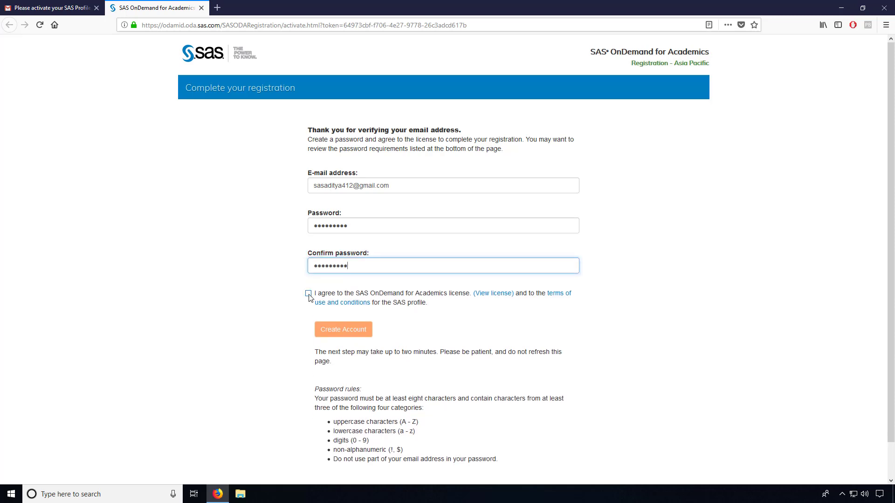
- Accept the license terms and create the account, declining Firefox's offer to save the login
{"action": "left_click", "coordinate": [308, 293]}
{"action": "right_click", "coordinate": [309, 297]}
{"action": "left_click", "coordinate": [281, 329]}
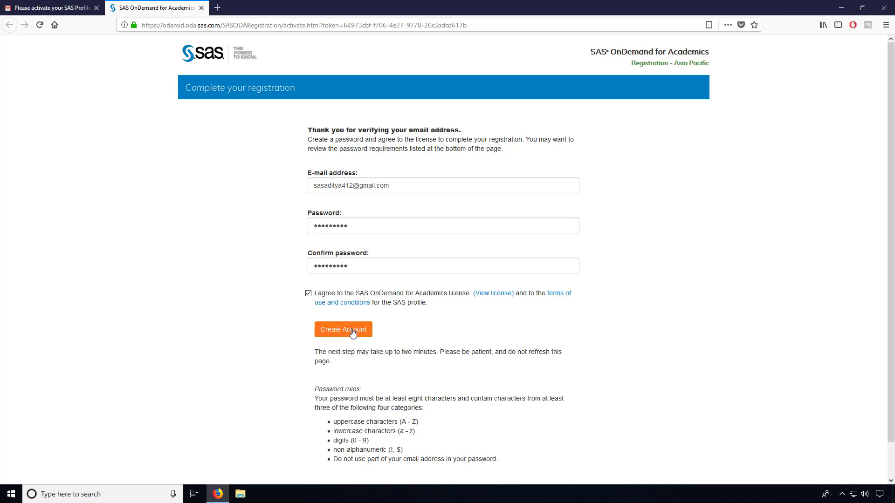
{"action": "left_click", "coordinate": [351, 329]}
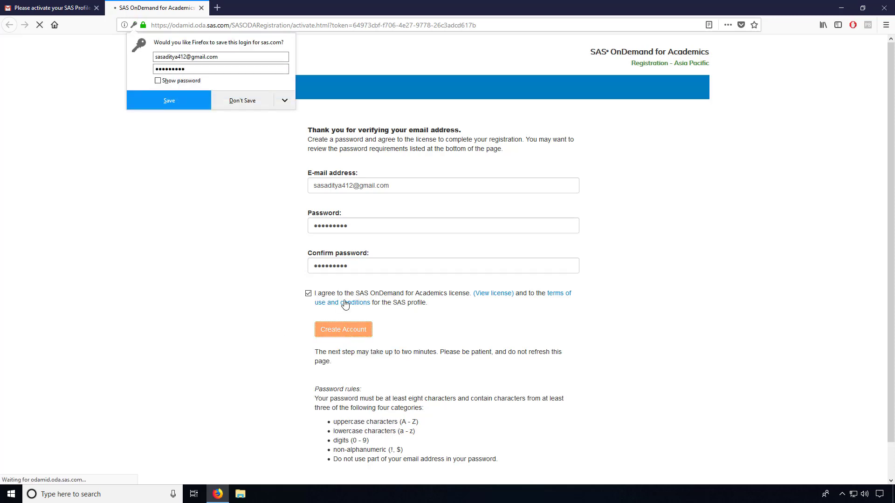
{"action": "left_click", "coordinate": [249, 99]}
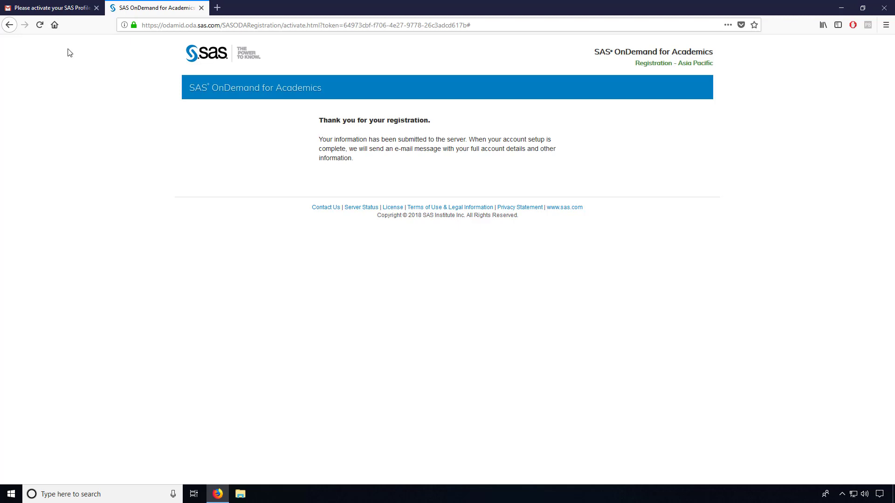
- Open the 'You are ready to start using SAS OnDemand' email, copy the user ID, and follow the odamid.oda.sas.com link
{"action": "left_click", "coordinate": [1, 4]}
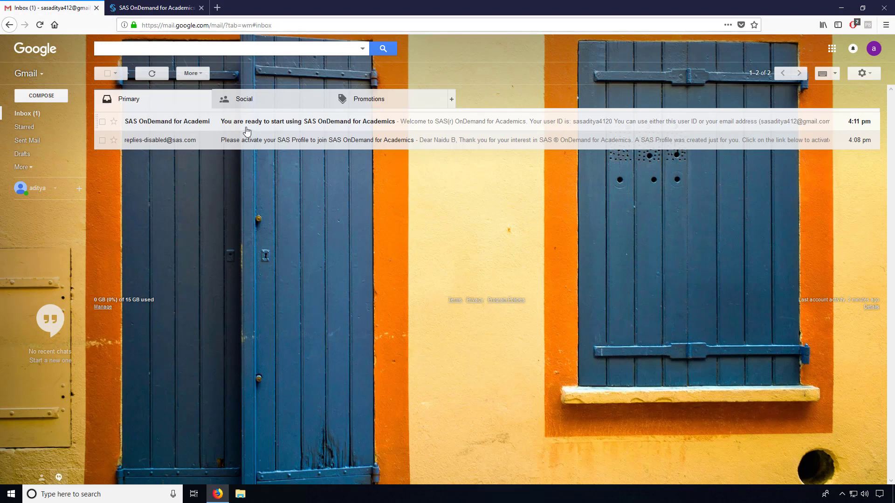
{"action": "left_click", "coordinate": [273, 128]}
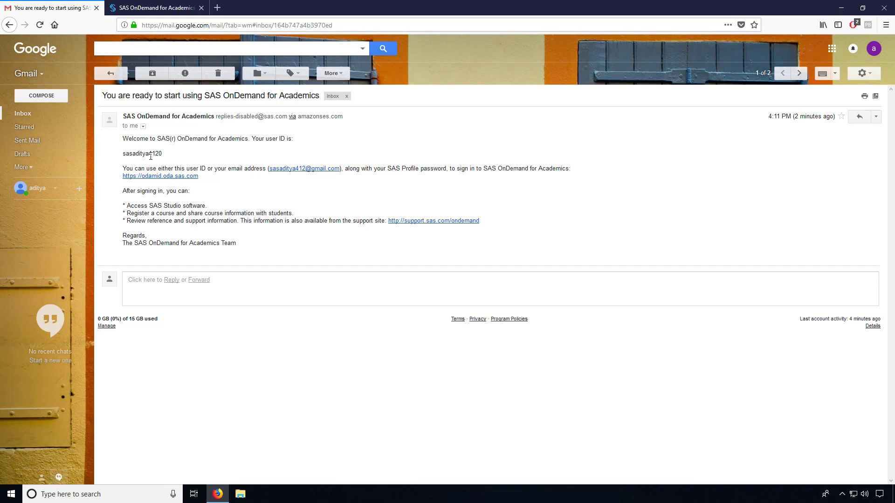
{"action": "left_click_drag", "start_coordinate": [165, 155], "coordinate": [129, 154]}
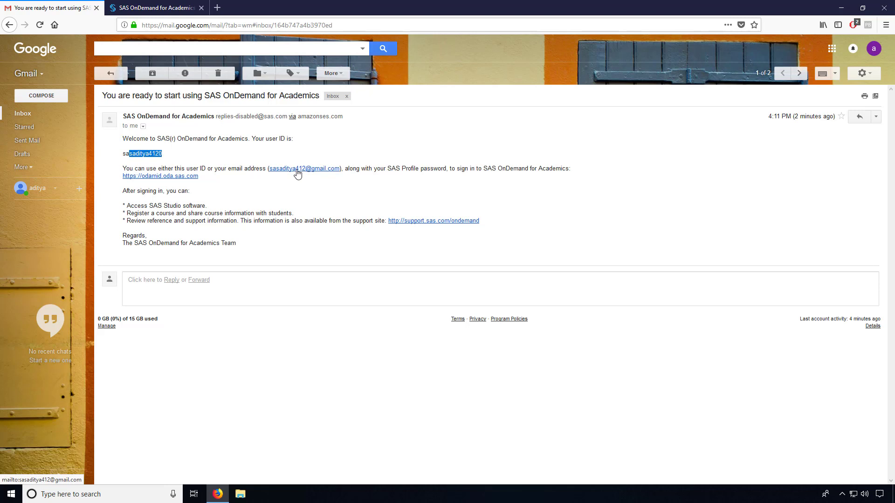
{"action": "left_click", "coordinate": [166, 176]}
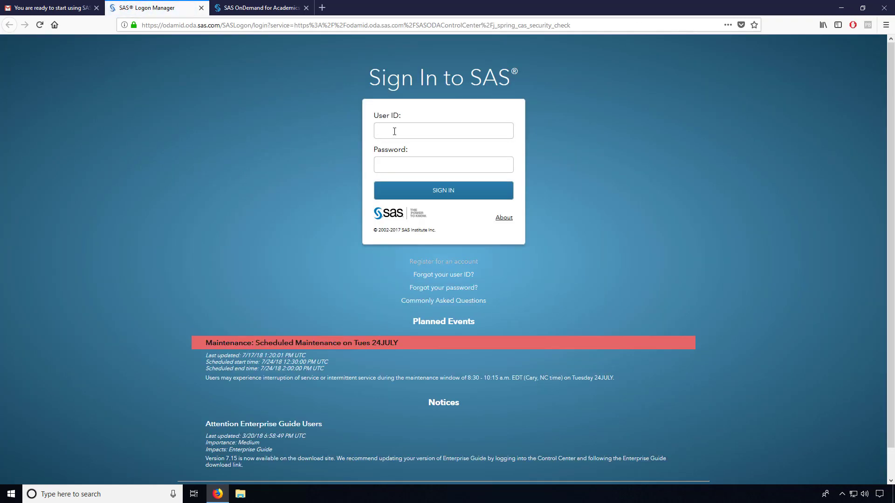
- Sign in with the copied user ID and the account password, declining to save the login
{"action": "type", "text": "sasaditya4120"}
{"action": "left_click", "coordinate": [402, 171]}
{"action": "type", "text": "•••••••••"}
{"action": "key", "text": "Return"}
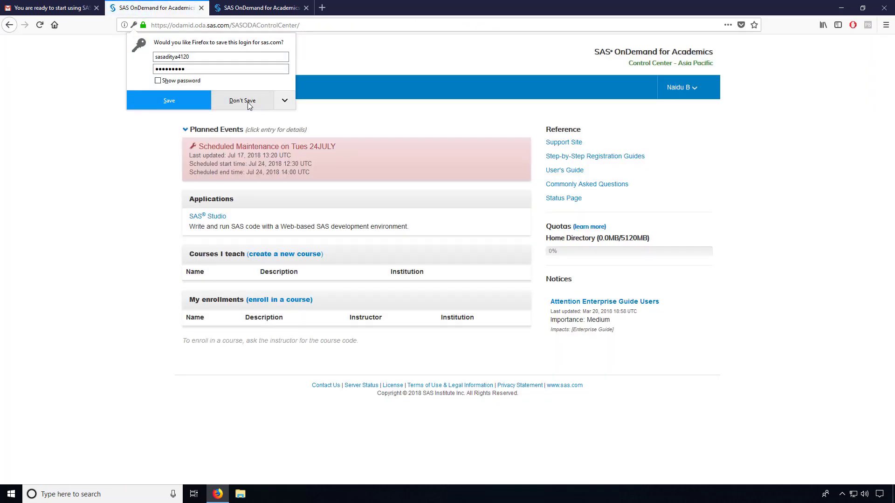
{"action": "left_click", "coordinate": [242, 101]}
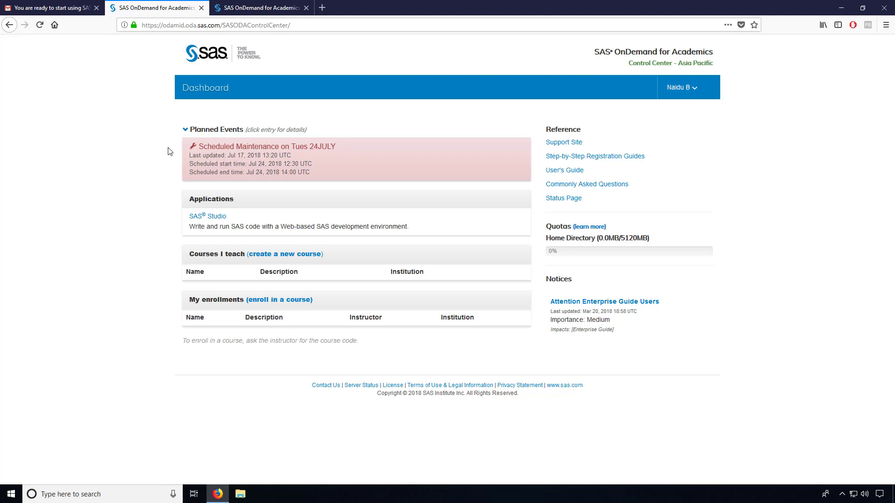
- Sign in to SAS Studio with the pasted user ID and account password, retrying after the invalid-password error
{"action": "left_click", "coordinate": [185, 131]}
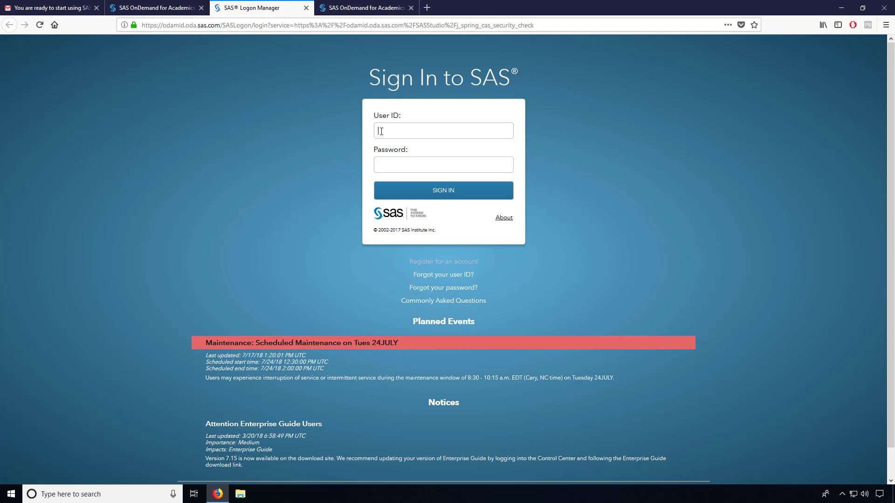
{"action": "key", "text": "ctrl+v"}
{"action": "left_click", "coordinate": [394, 164]}
{"action": "type", "text": "•••••••••"}
{"action": "key", "text": "Return"}
{"action": "left_click", "coordinate": [245, 105]}
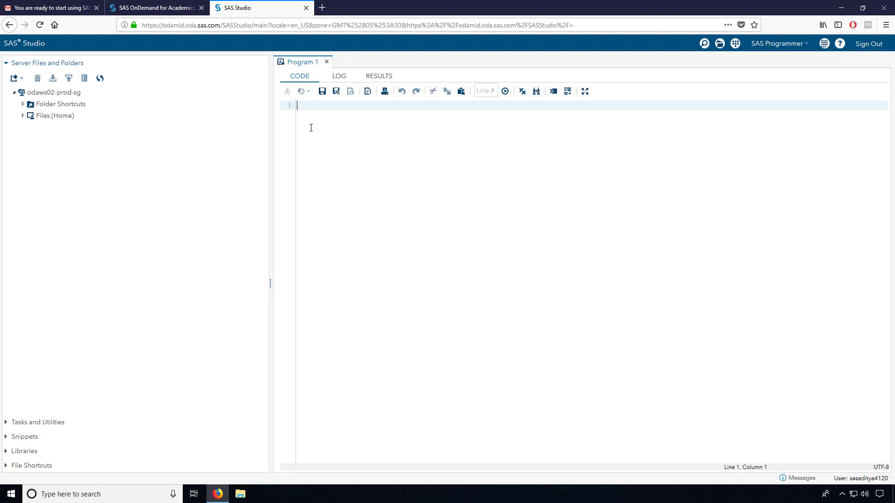
{"action": "left_click", "coordinate": [339, 78]}
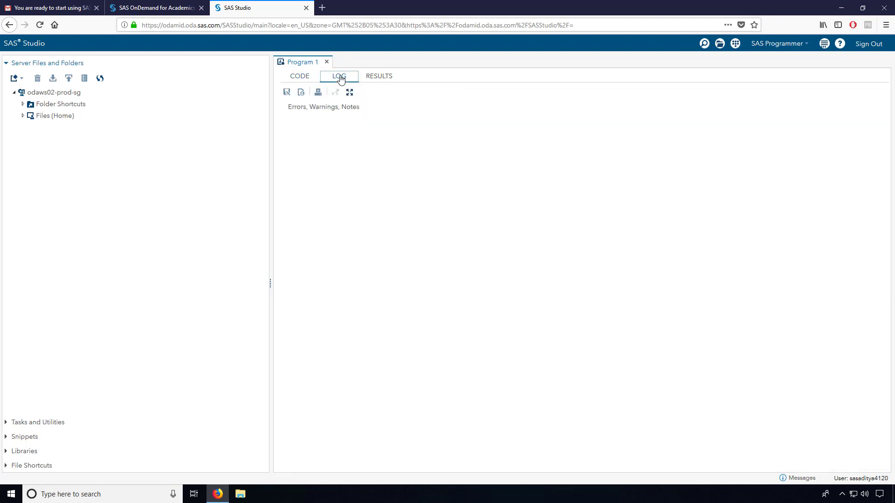
{"action": "left_click", "coordinate": [375, 78]}
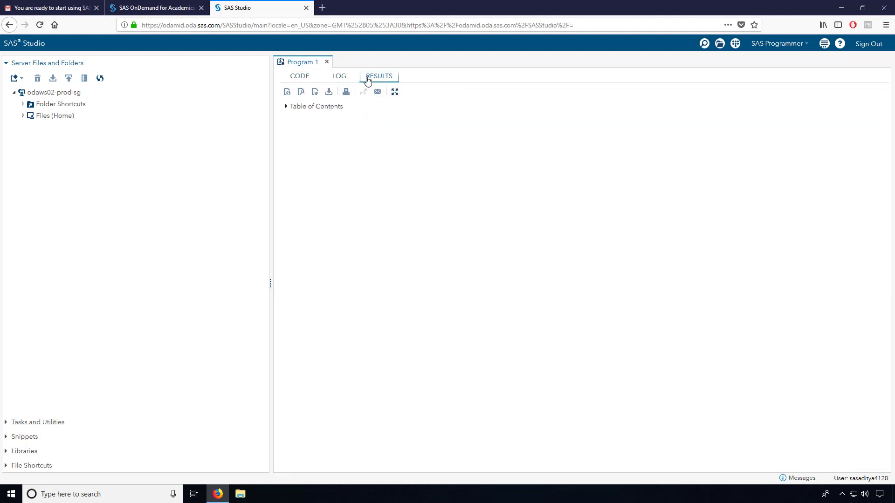
{"action": "left_click", "coordinate": [306, 78]}
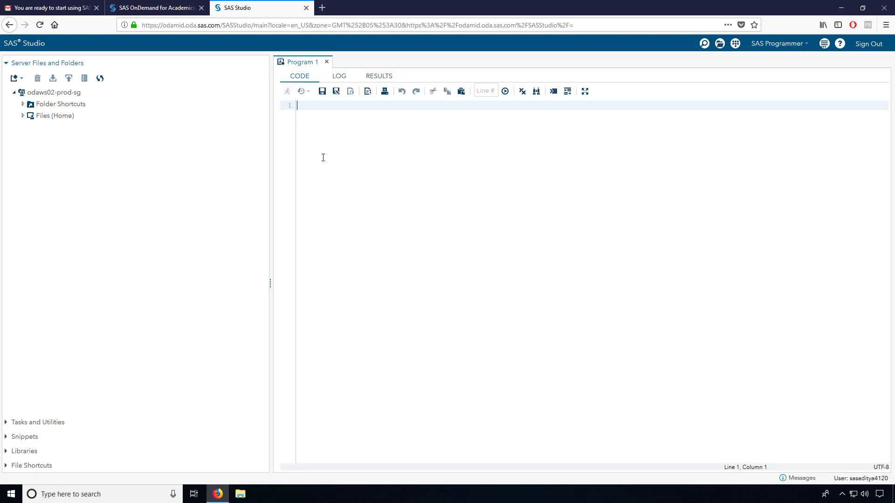